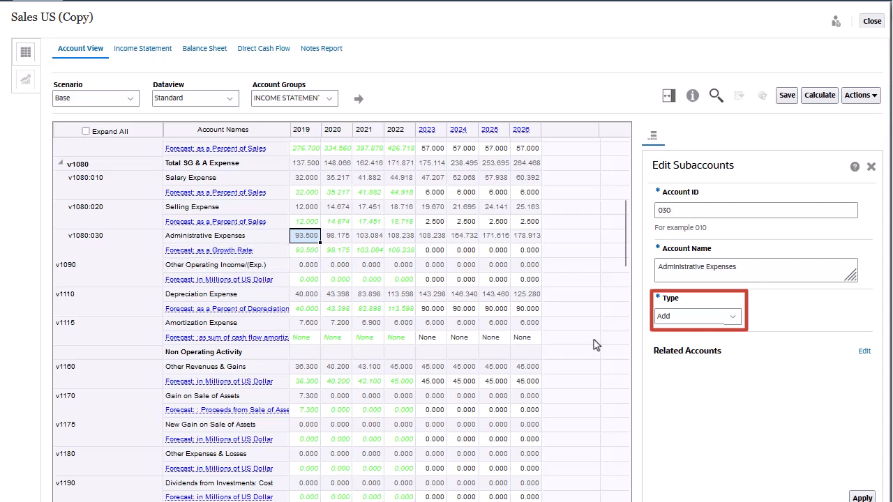
Check the available type options for the Administrative Expenses subaccount, leave it as Add, and close the subaccount editor.
click(733, 317)
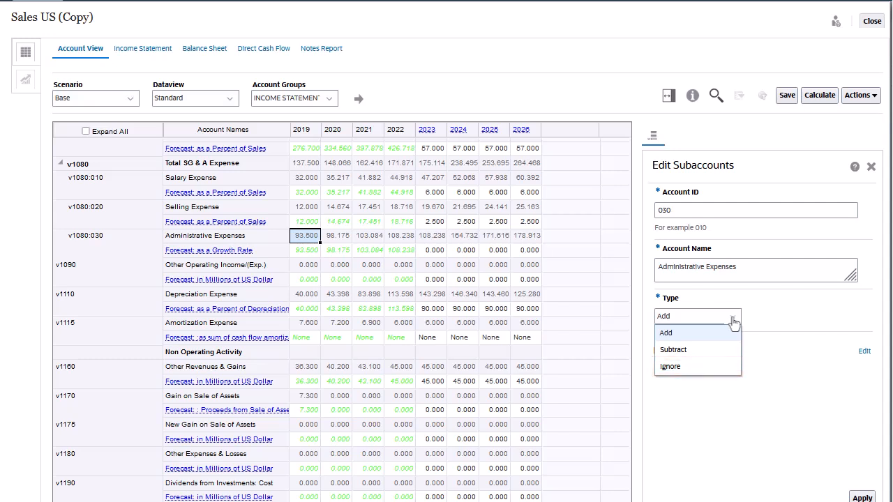
click(733, 319)
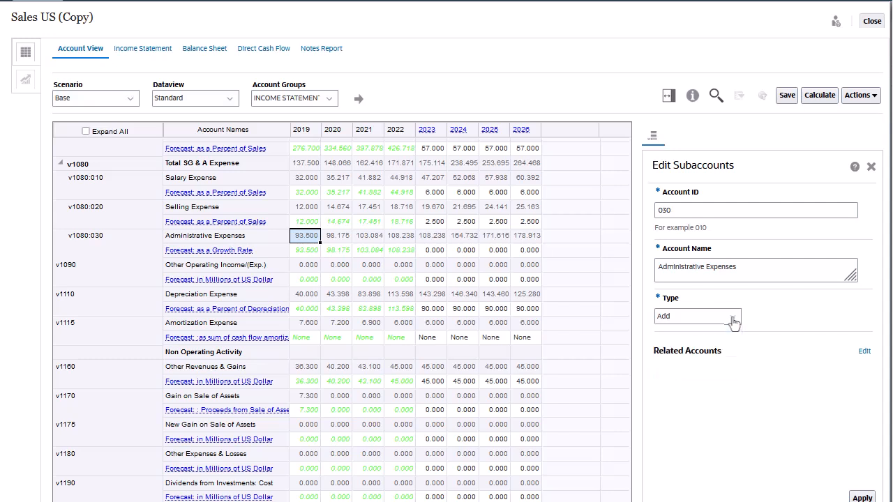
click(870, 167)
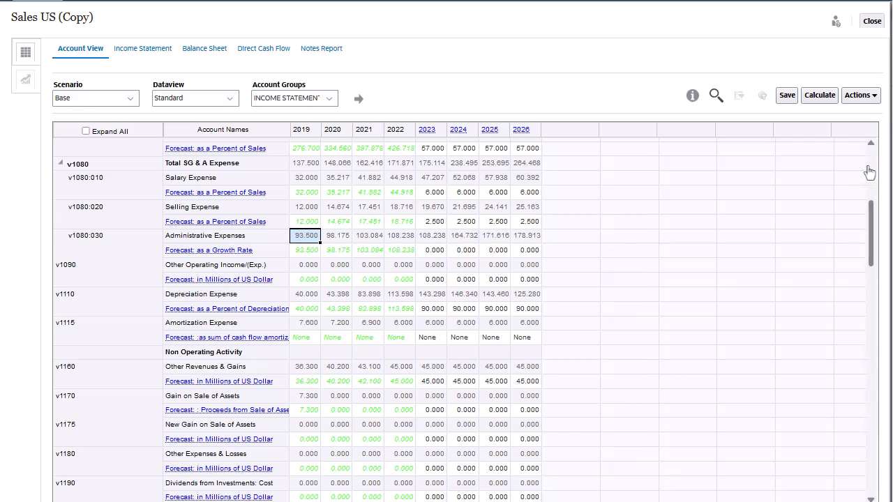
Add a child account under Administrative Expenses (v1080:030) with the ID v1080:34 and the name Utilities.
right_click(112, 241)
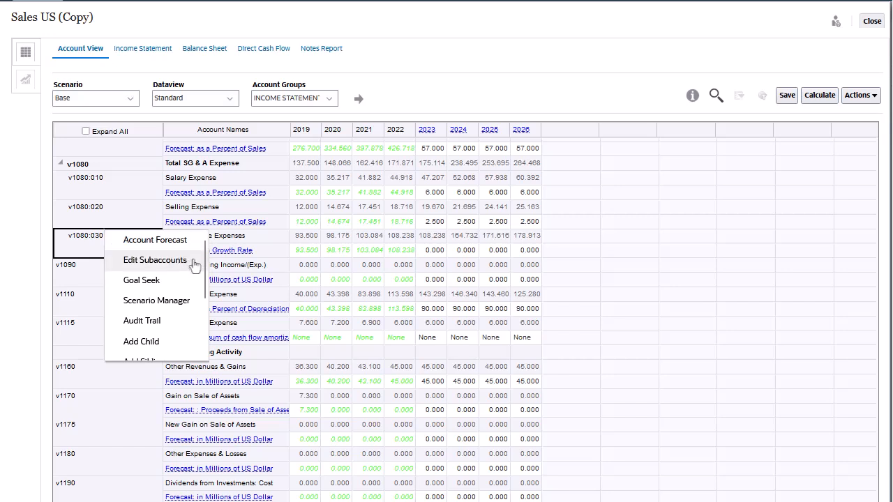
drag(205, 268, 204, 318)
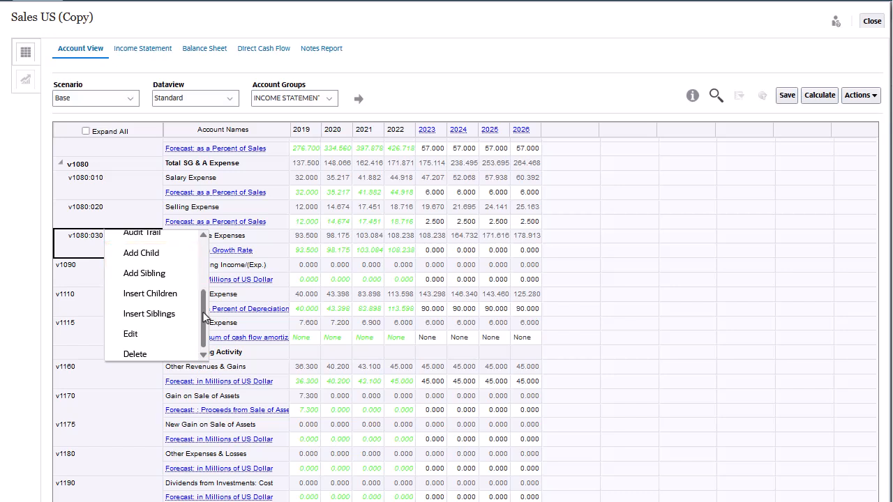
click(169, 259)
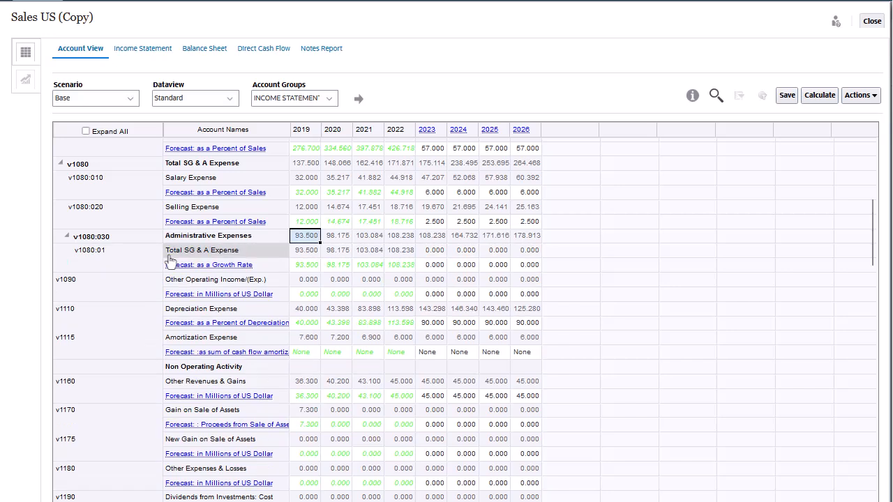
double_click(114, 253)
double_click(113, 253)
text(34)
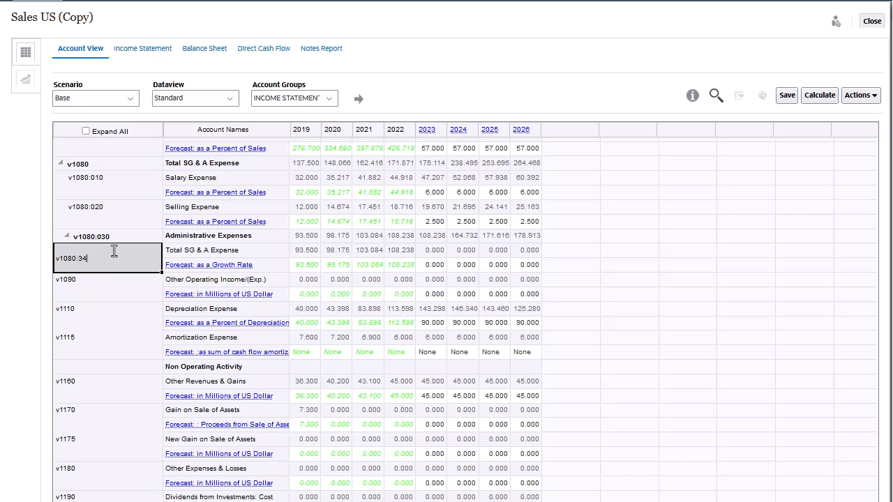
click(195, 252)
text(Ut)
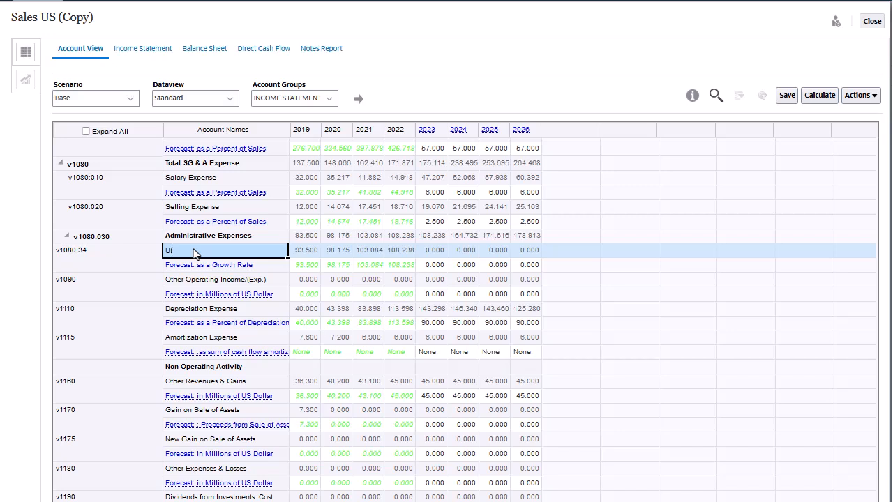
text(ilities)
Add a sibling account next to Utilities with the ID v1080:32 and the name Rent.
right_click(135, 261)
scroll(235, 327, down, 1)
scroll(235, 326, down, 2)
click(202, 334)
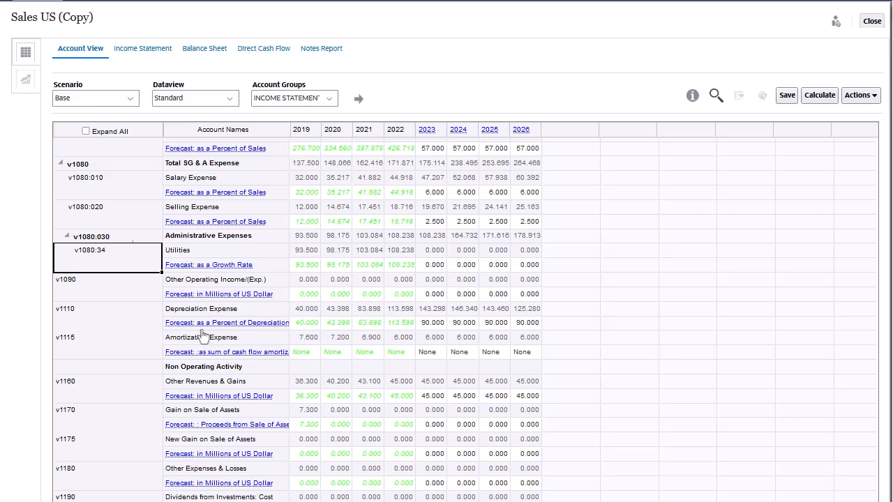
double_click(112, 255)
key(BackSpace)
key(BackSpace)
text(32)
key(Tab)
text(Ren)
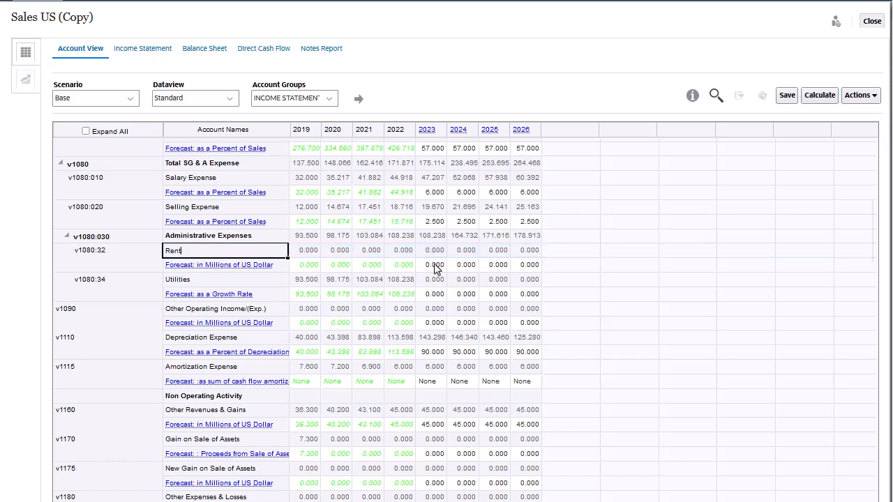
Set the Rent forecast to 50 million US dollars for each year from 2024 to 2026.
click(462, 265)
text(50)
key(Tab)
text(5)
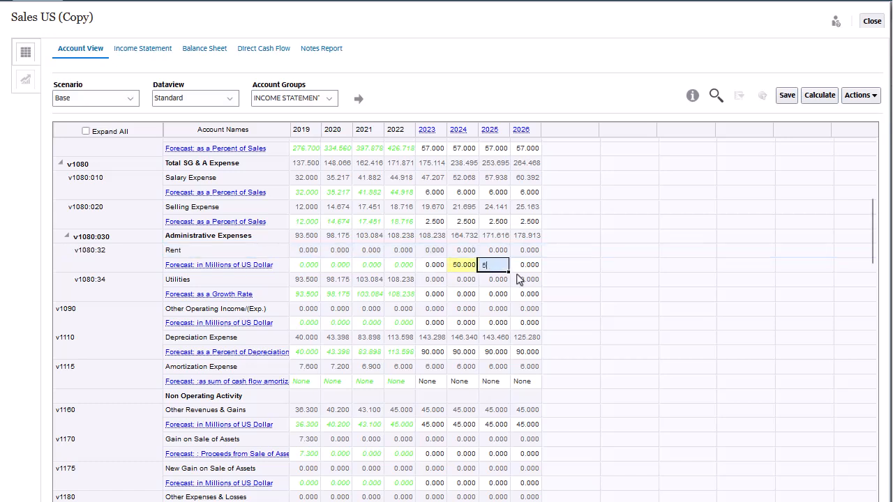
text(0)
Set the Utilities growth rate forecast to 6 for each year from 2024 to 2026.
click(462, 293)
text(6)
key(Tab)
text(6)
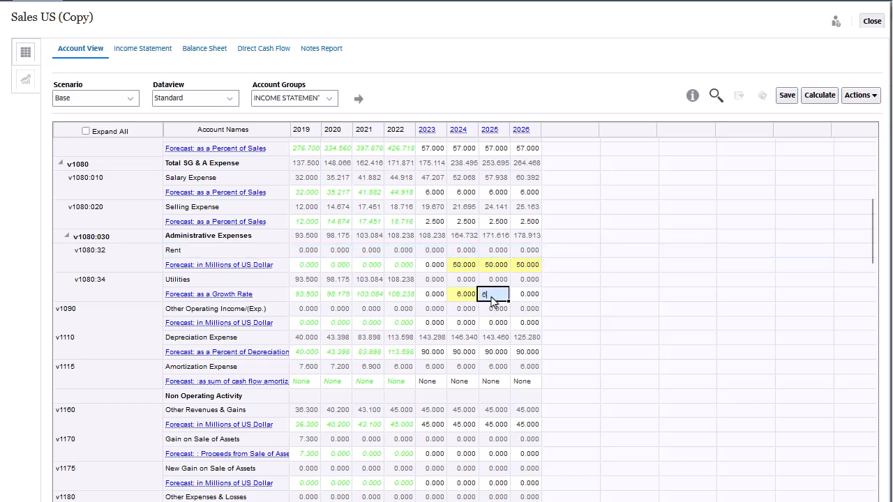
key(Tab)
text(6)
key(Tab)
Calculate the model with the new Rent and Utilities forecasts and save it.
click(820, 95)
click(821, 116)
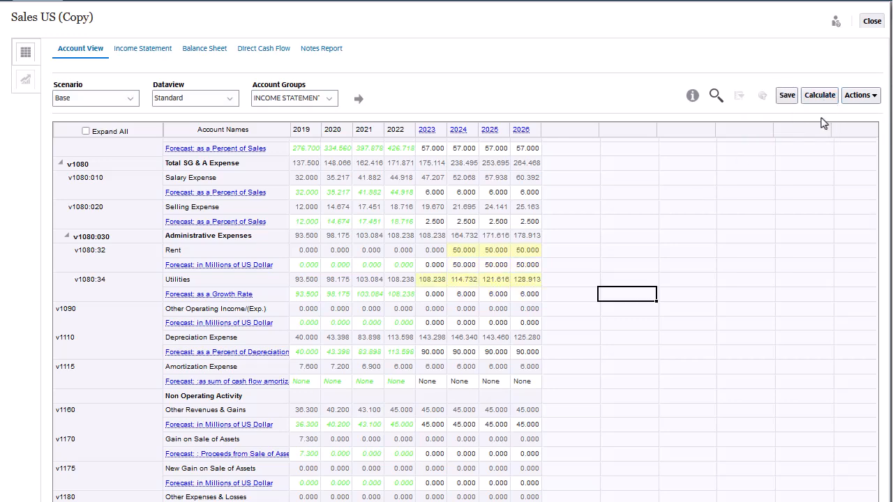
click(785, 97)
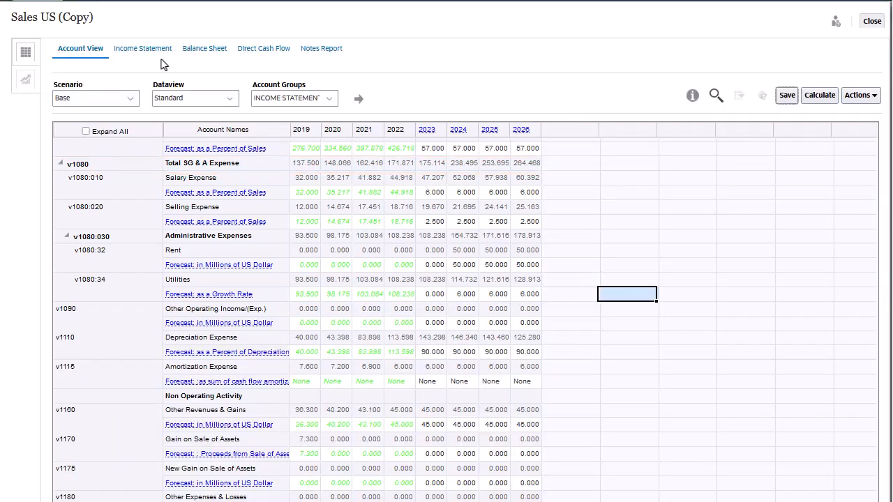
Examine the audit trail of the 2026 Administrative Expenses value in the Income Statement.
click(148, 52)
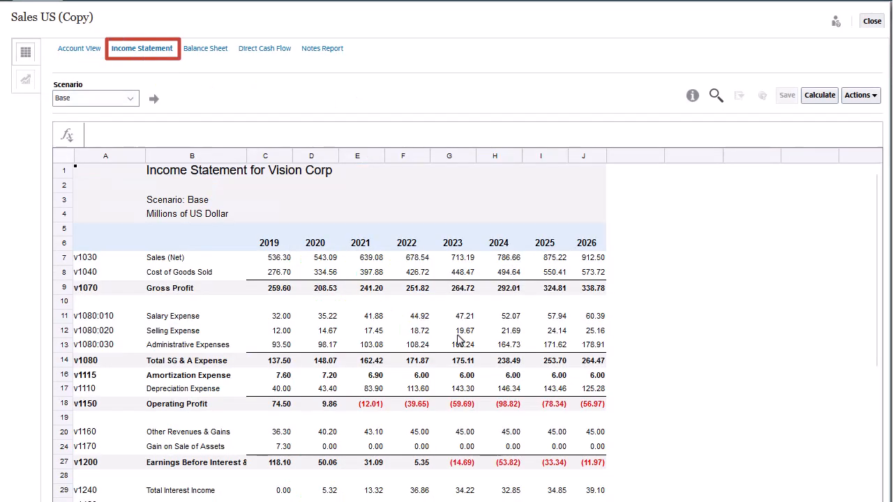
click(598, 345)
right_click(598, 345)
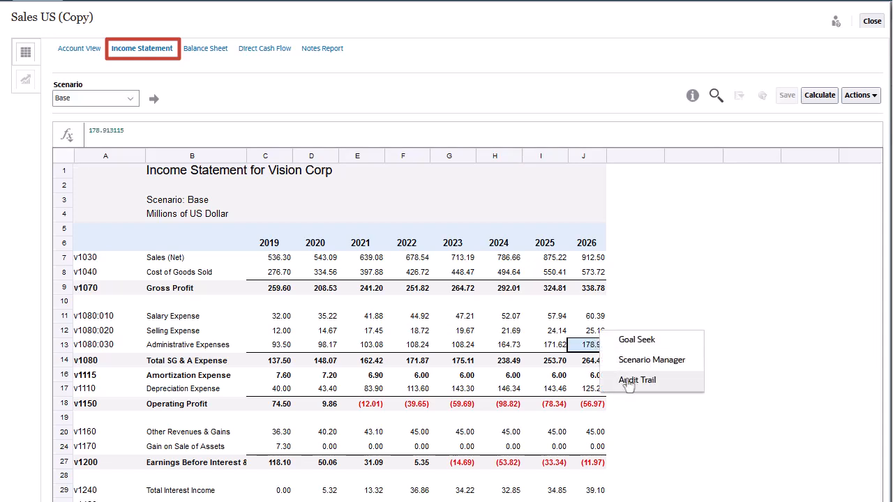
click(657, 377)
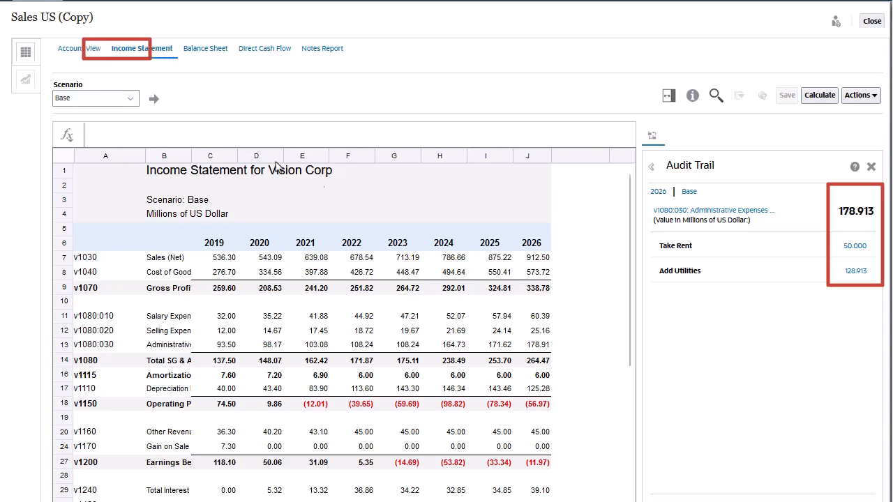
Return to the account view and add a child account under Other Current Assets - Operating (v2090).
click(87, 53)
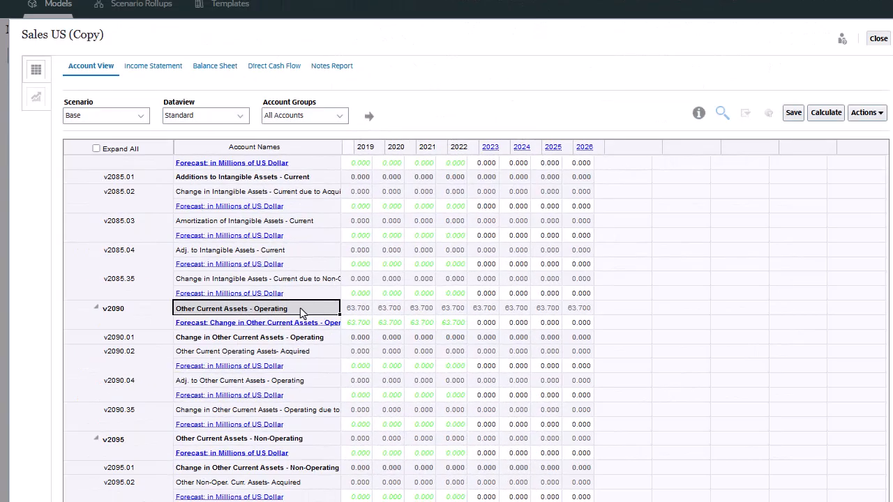
click(140, 314)
right_click(137, 316)
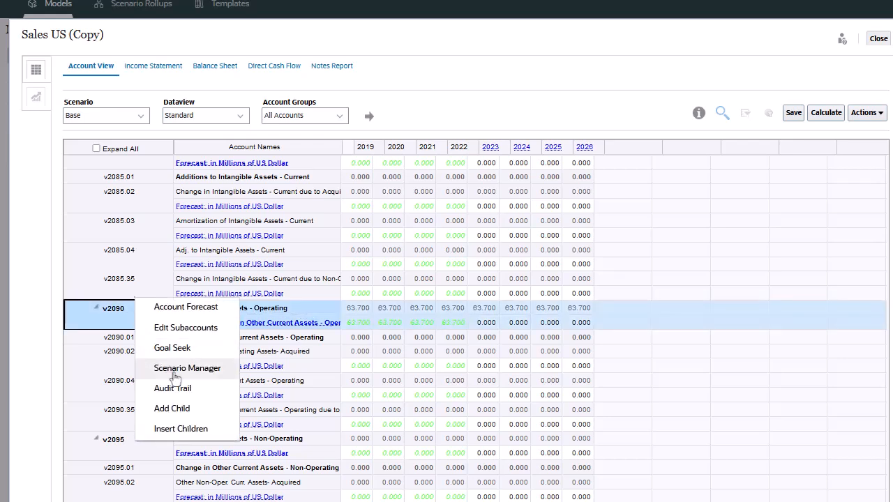
click(172, 408)
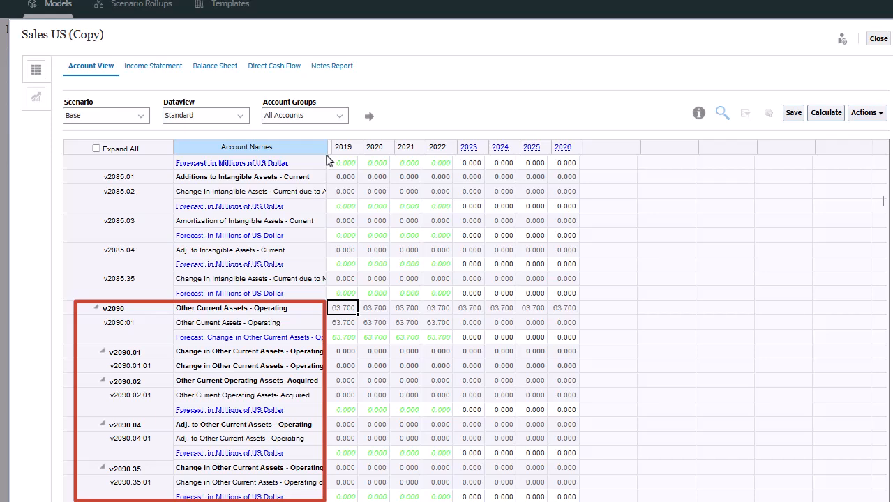
Rename the child account v2090:01 as Undeposited Funds and save the model.
double_click(207, 324)
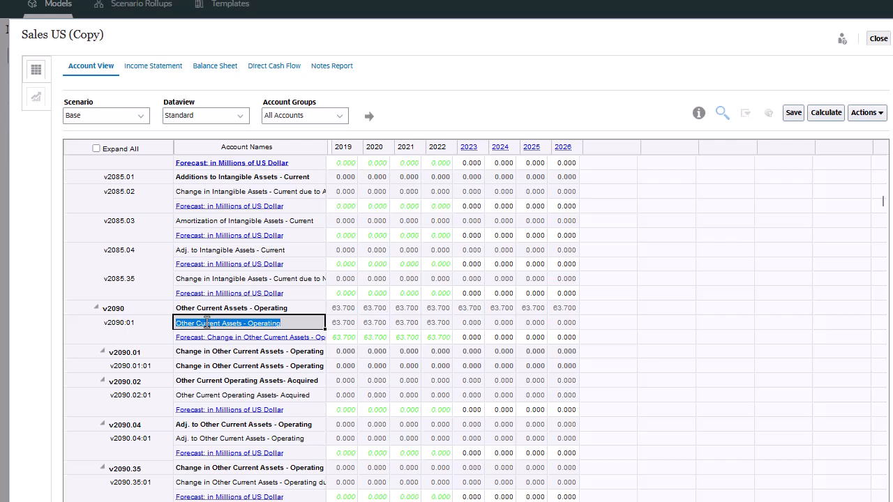
text(Undeposited Funds)
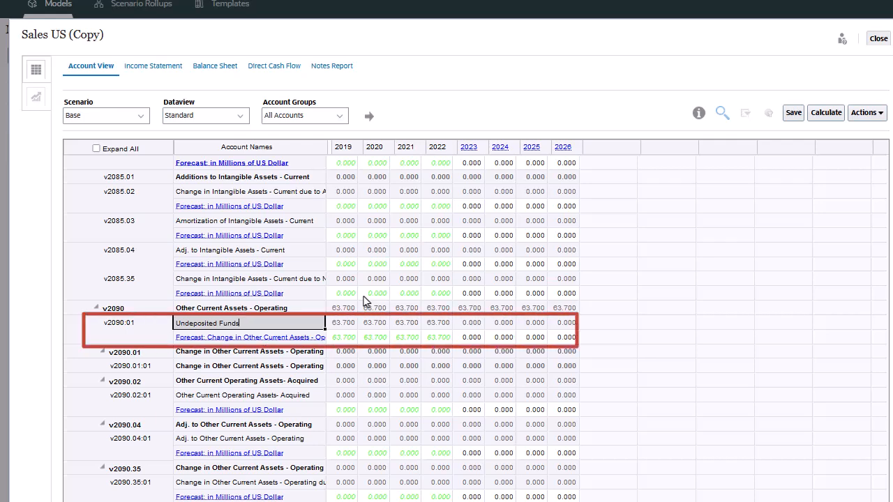
key(Return)
click(793, 113)
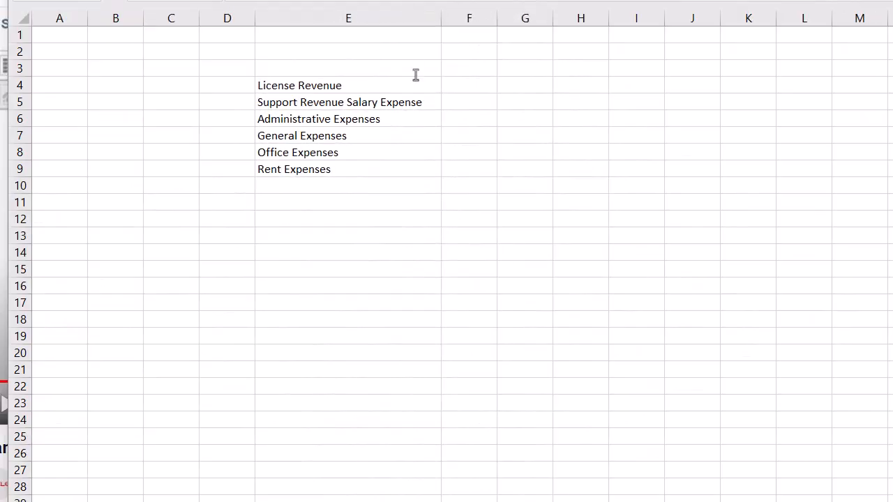
Copy the account names in cells E4:E9 of the Excel sheet and insert them as children of Sales (v1000) in the model.
drag(416, 82, 419, 169)
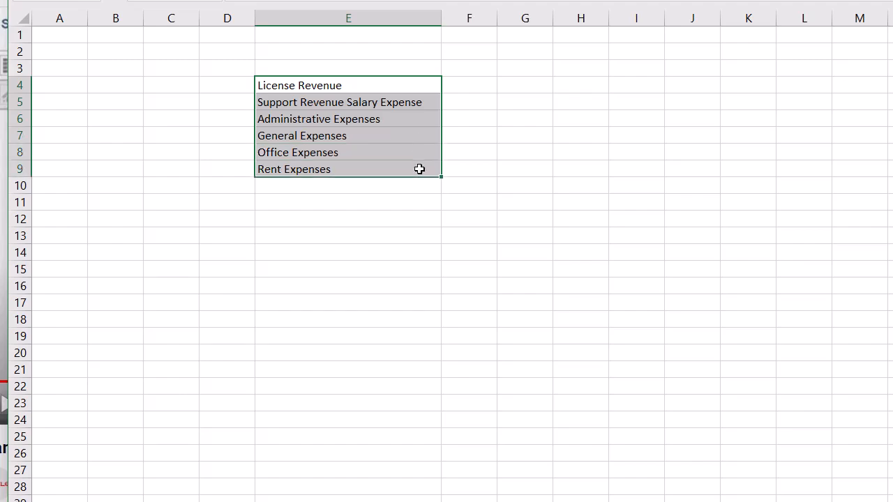
key(ctrl+c)
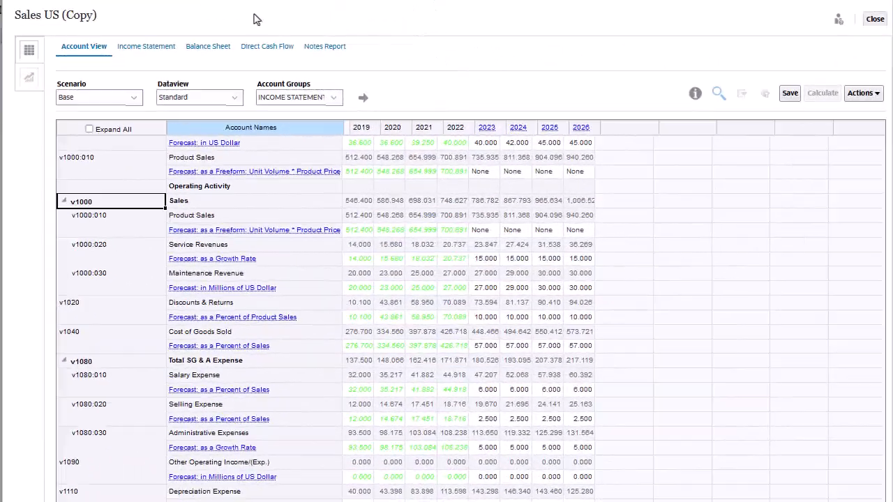
click(114, 207)
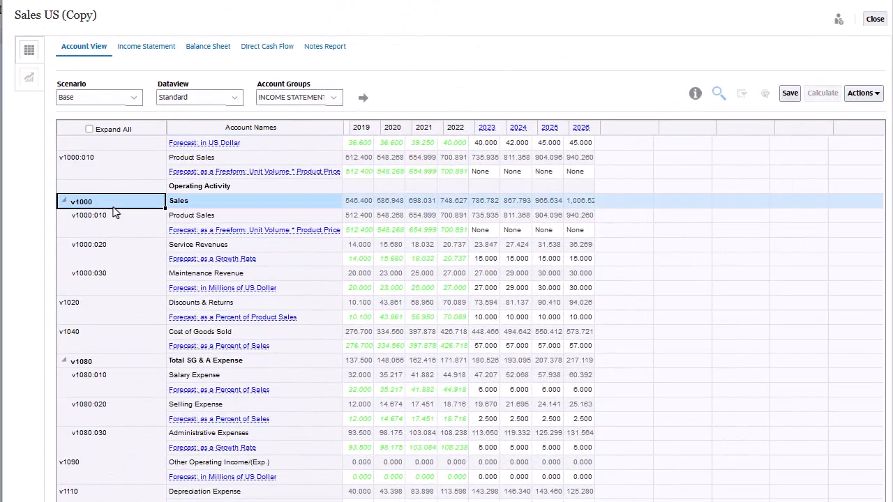
right_click(115, 212)
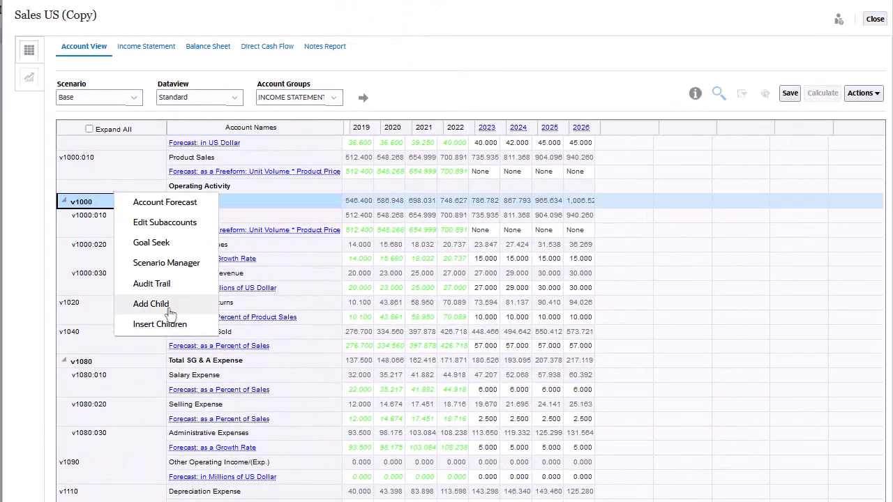
click(177, 326)
key(ctrl+v)
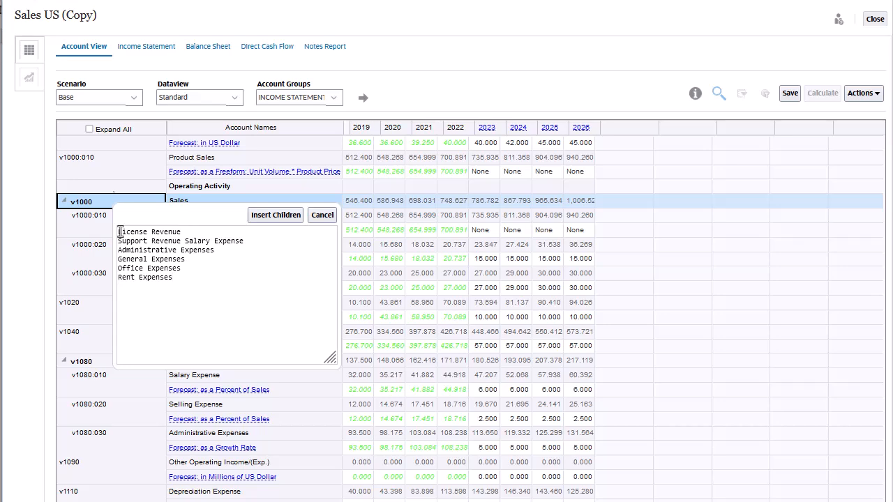
click(276, 215)
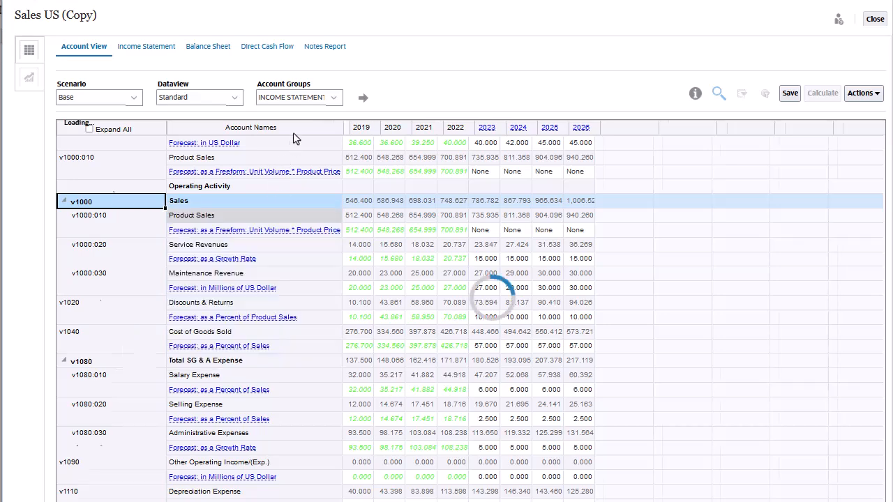